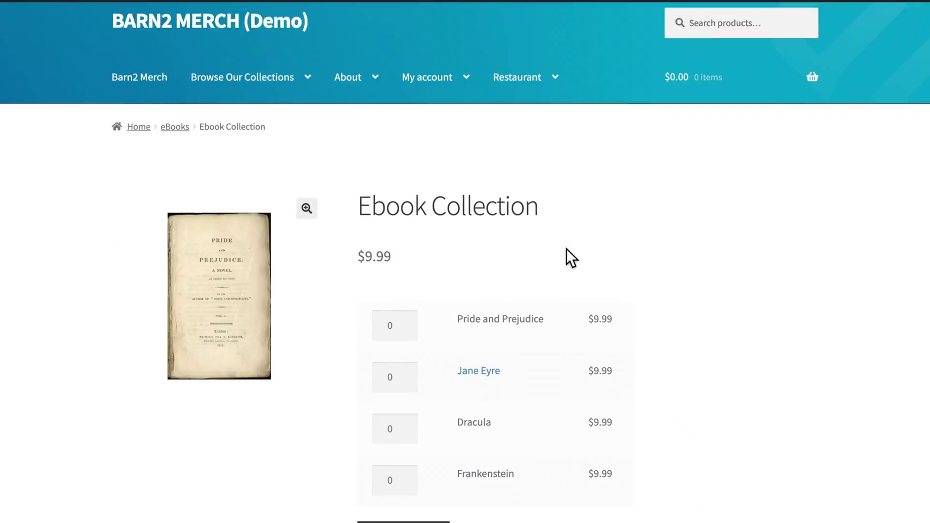
Scroll the Ebook Collection page to show its four grouped ebooks at $9.99 each.
scroll(565, 248, "down", 3)
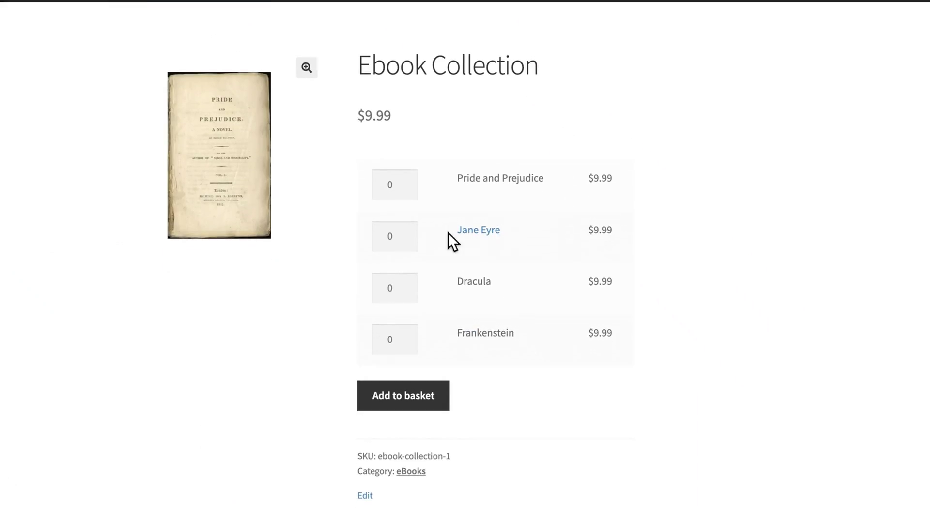
Add one each of Pride and Prejudice, Jane Eyre and Dracula plus two Frankenstein to the basket.
left_click(406, 181)
left_click(407, 232)
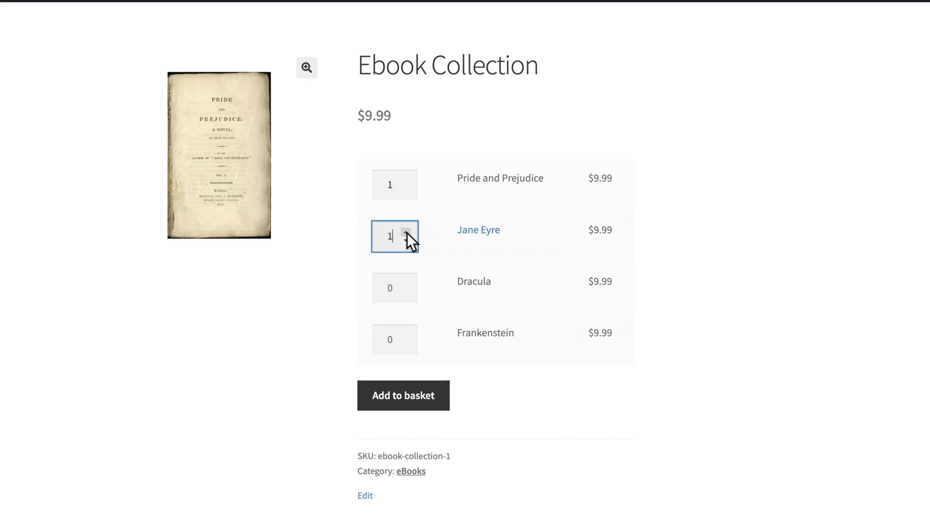
left_click(408, 284)
left_click(408, 335)
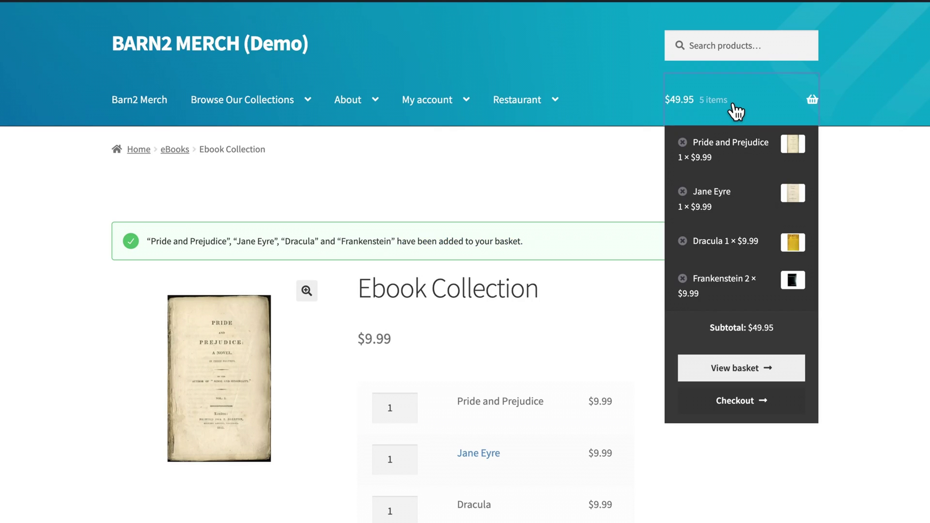
left_click(735, 112)
Scroll through the basket to review the four ebooks, $49.95 subtotal and $59.95 total.
scroll(643, 198, "down", 8)
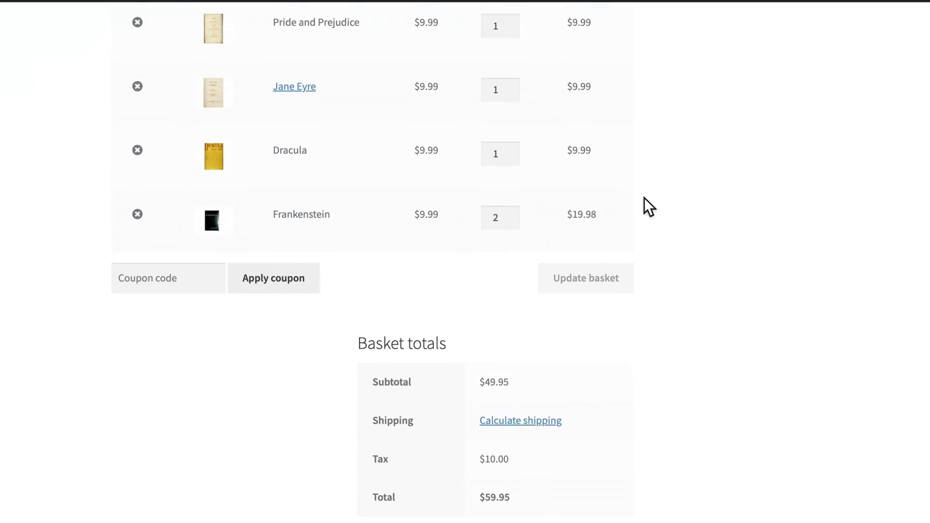
scroll(644, 198, "up", 4)
scroll(643, 198, "up", 4)
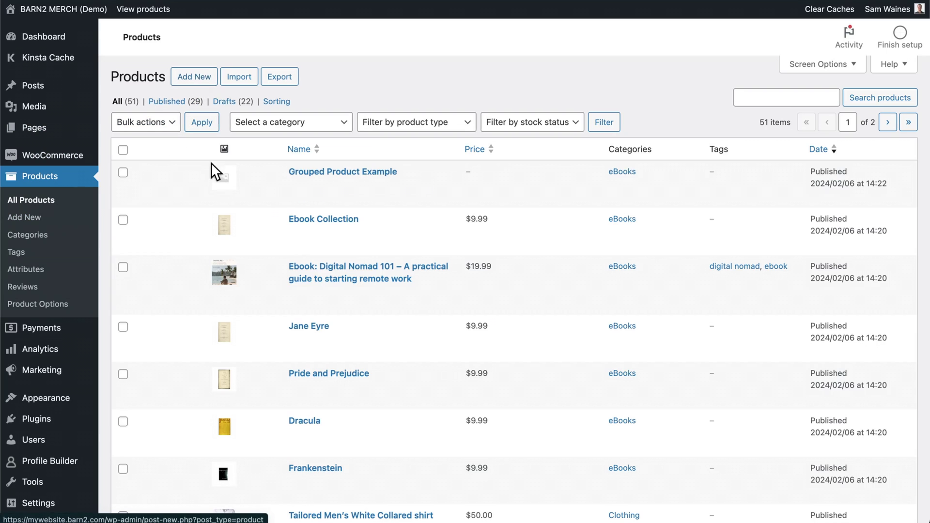
Open Grouped Product Example from All Products and scroll down its edit screen.
mouse_move(264, 200)
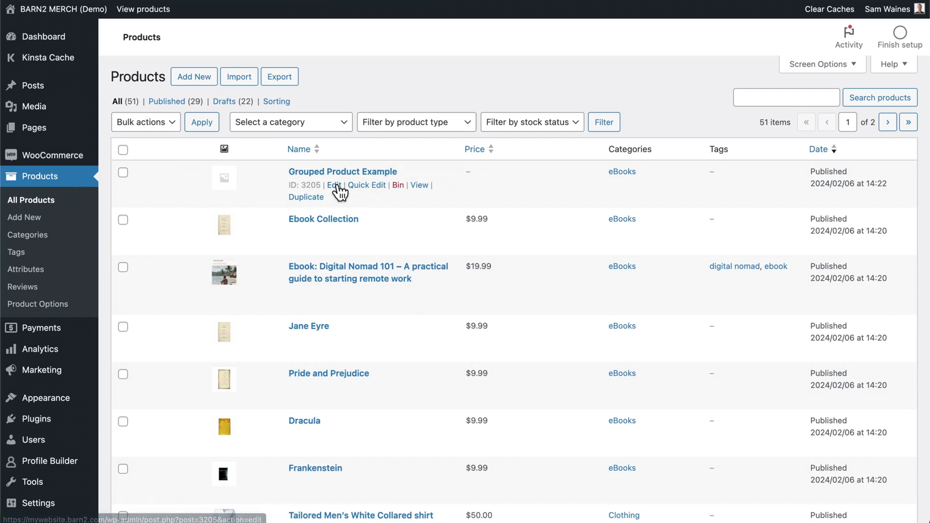
left_click(337, 185)
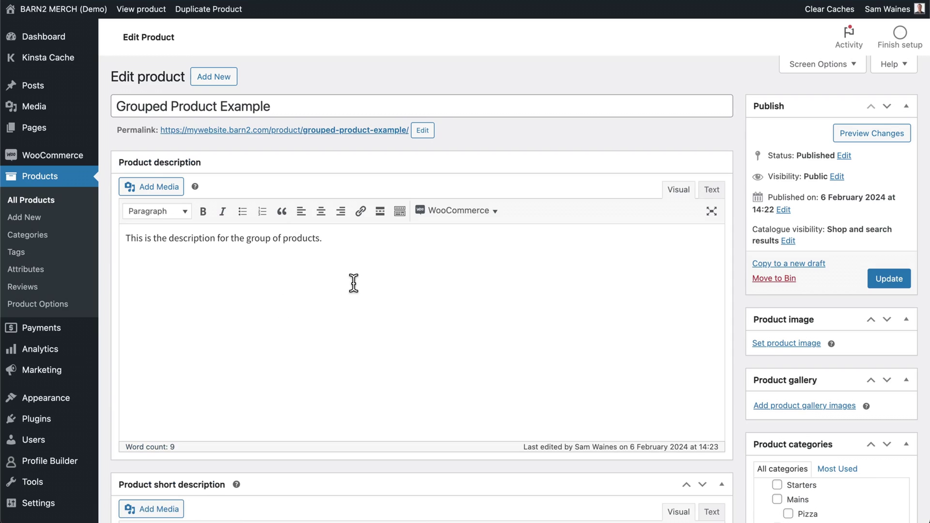
scroll(353, 283, "down", 1)
scroll(375, 284, "down", 2)
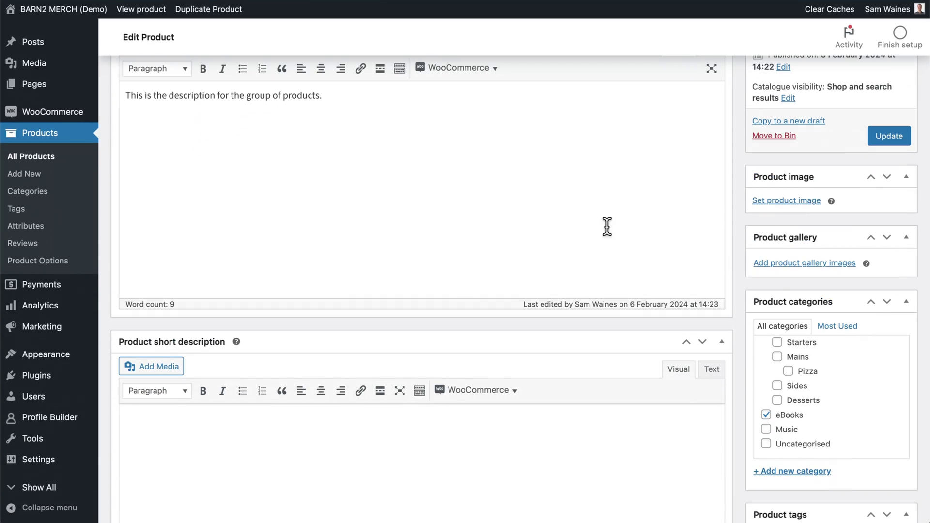
scroll(552, 214, "down", 3)
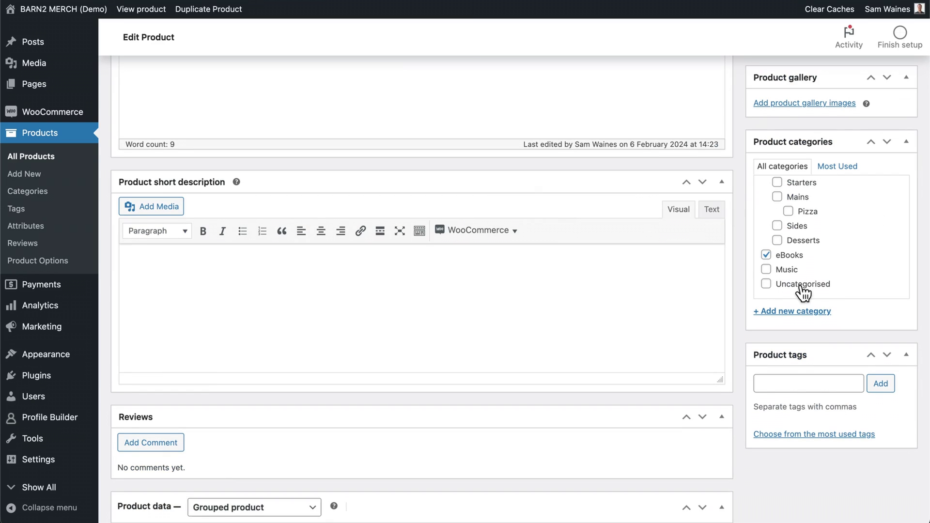
scroll(826, 264, "up", 2)
scroll(826, 263, "down", 2)
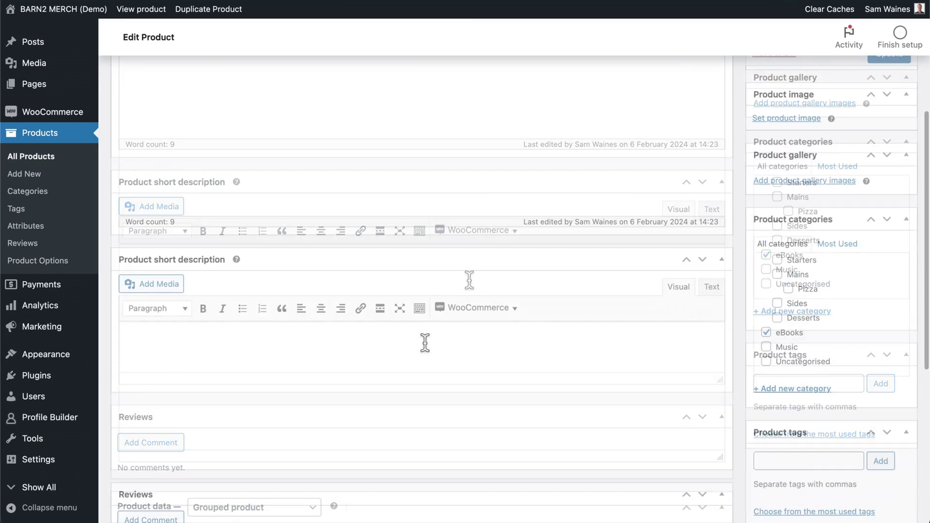
scroll(423, 358, "down", 5)
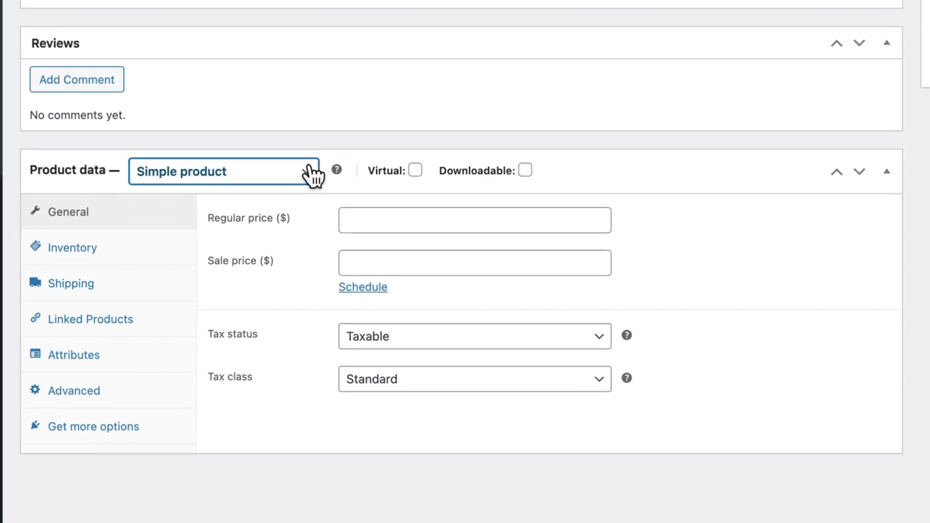
Change Grouped Product Example's product type from Simple product to Grouped product.
left_click(310, 271)
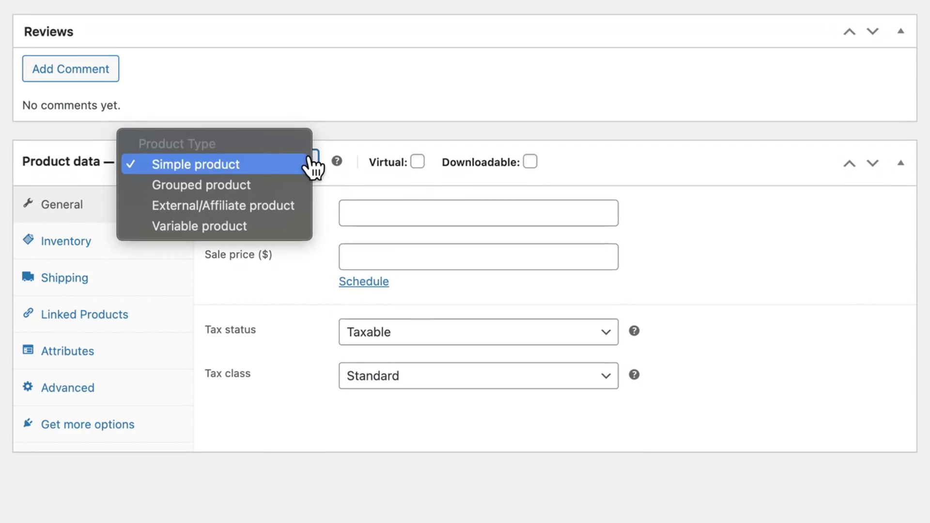
left_click(234, 184)
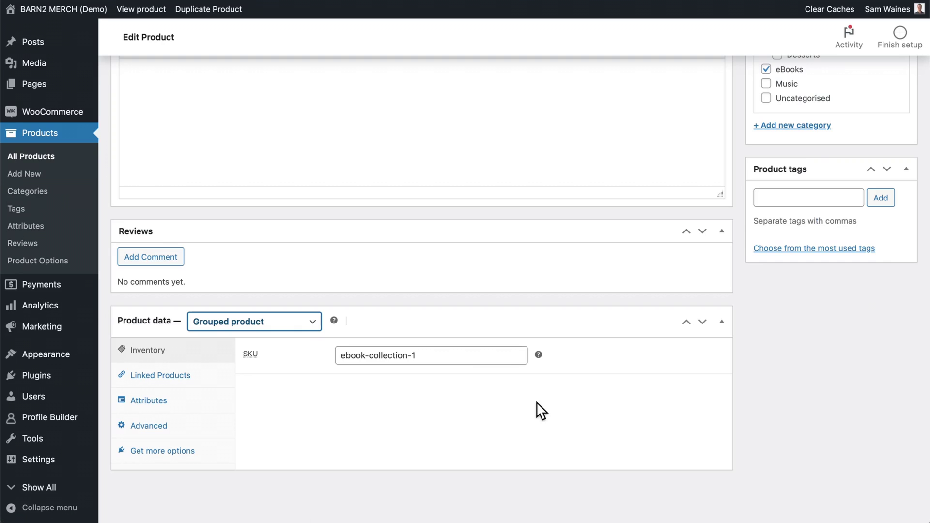
scroll(536, 402, "up", 15)
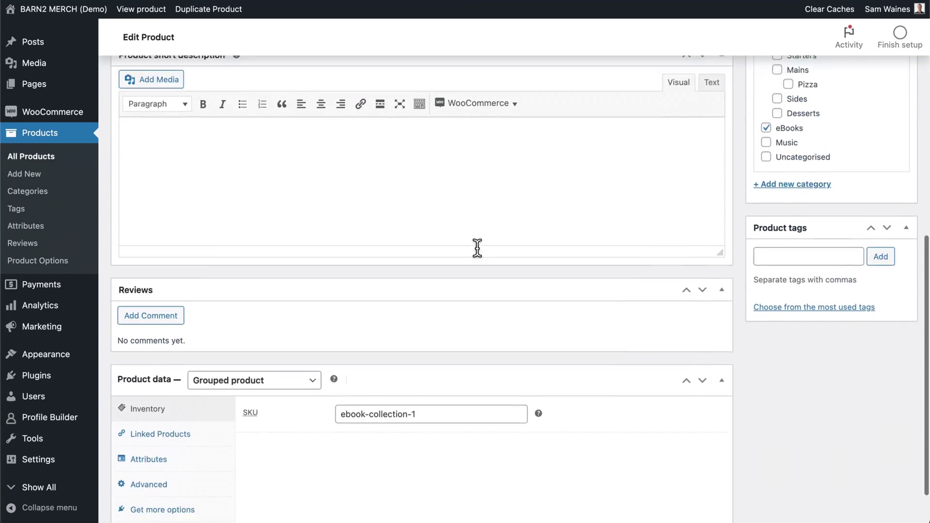
scroll(477, 248, "down", 2)
In Linked Products, add Pride and Prejudice, Jane Eyre, Dracula and Frankenstein as grouped products.
left_click(193, 434)
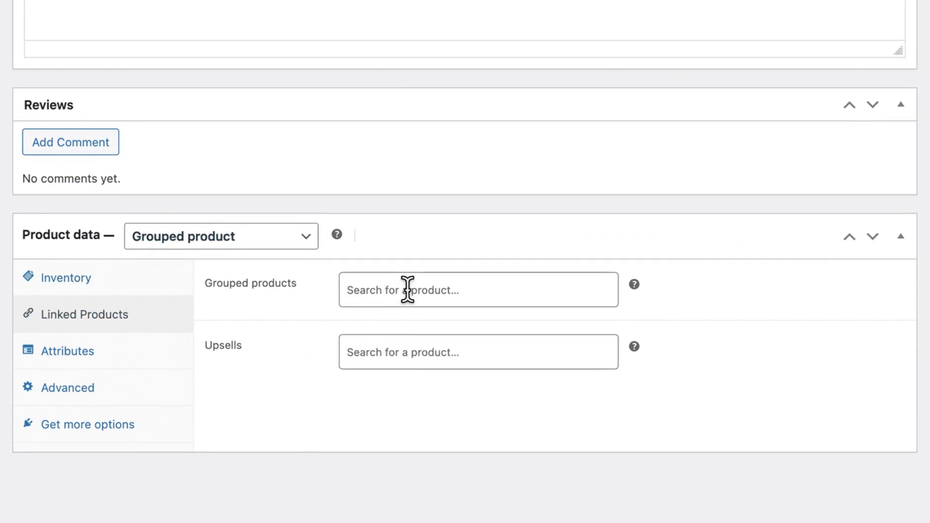
left_click(407, 290)
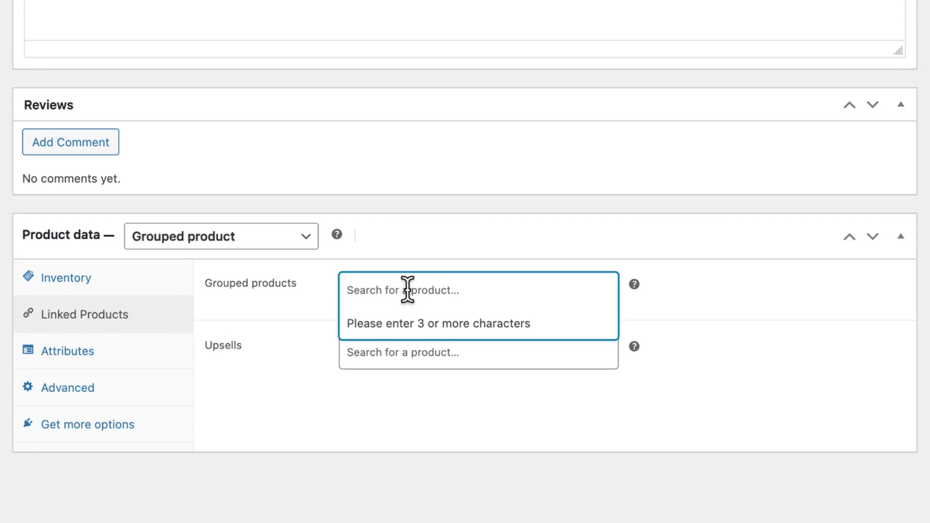
type("jane")
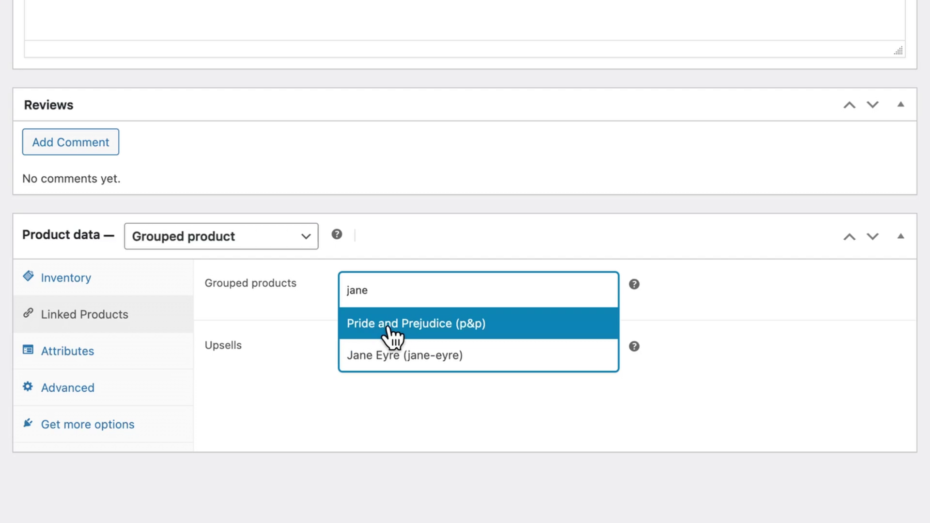
left_click(388, 329)
type("ja")
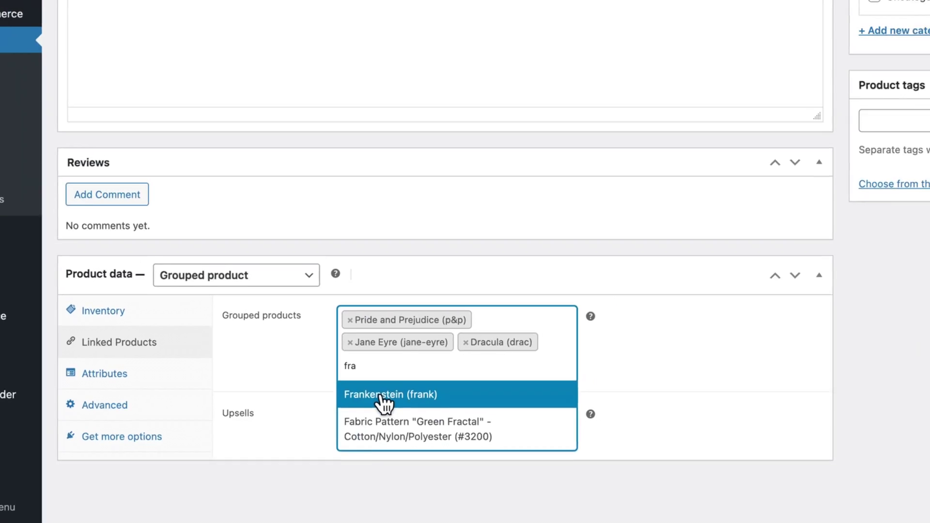
left_click(382, 397)
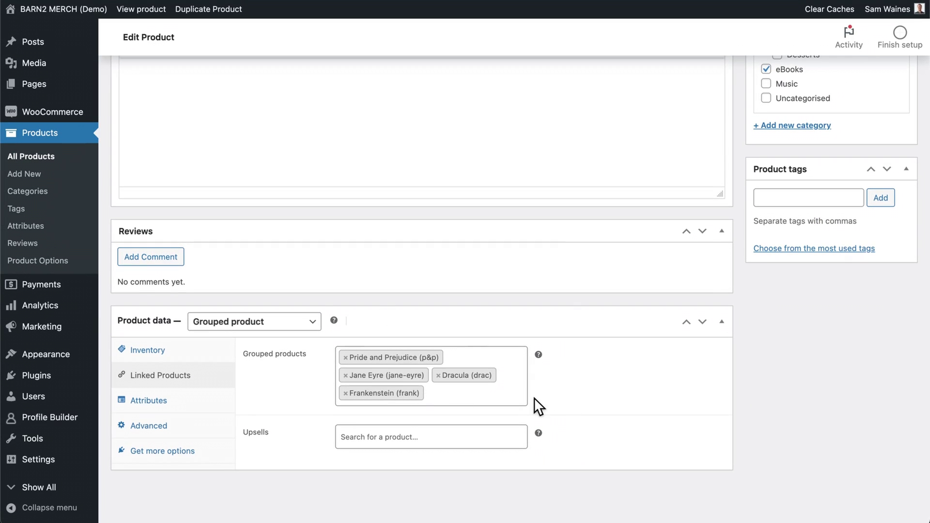
scroll(534, 398, "up", 5)
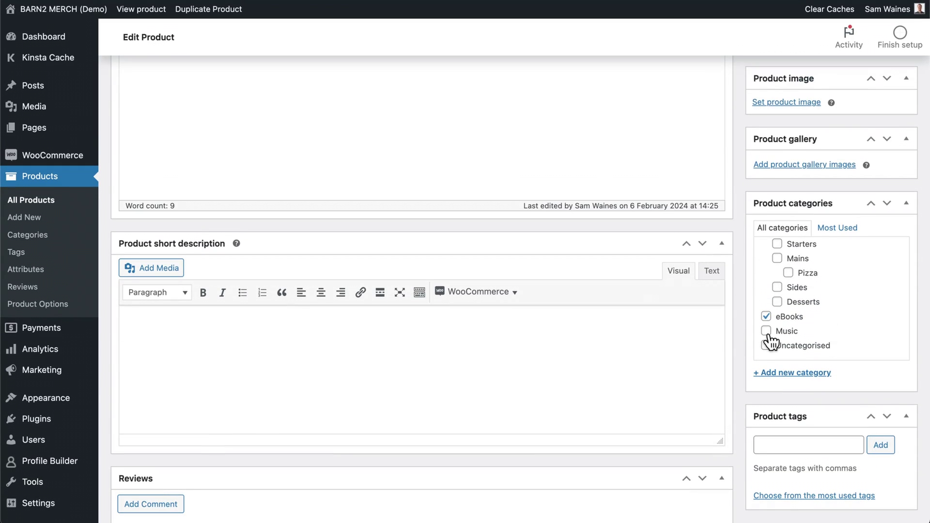
Set the Pride-and-P.jpg cover from the Media Library as the product image.
scroll(770, 341, "up", 5)
scroll(700, 284, "up", 3)
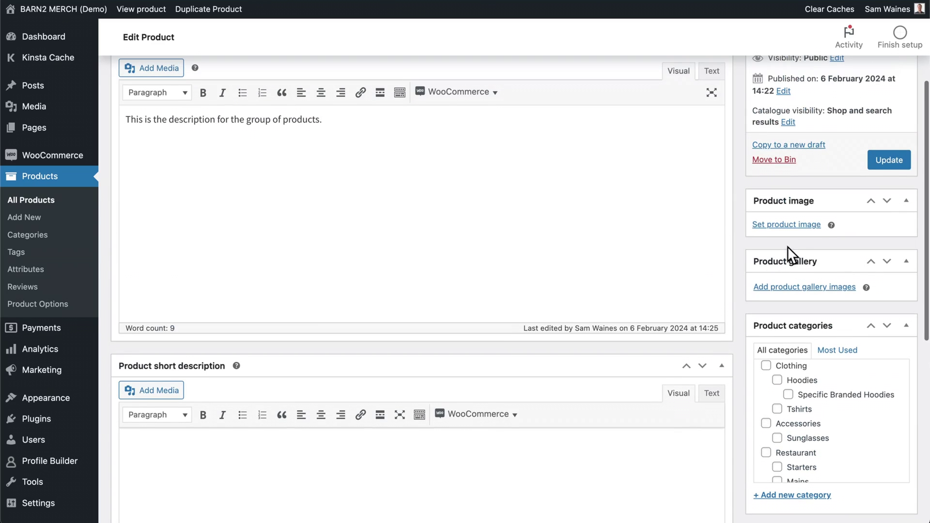
left_click(806, 224)
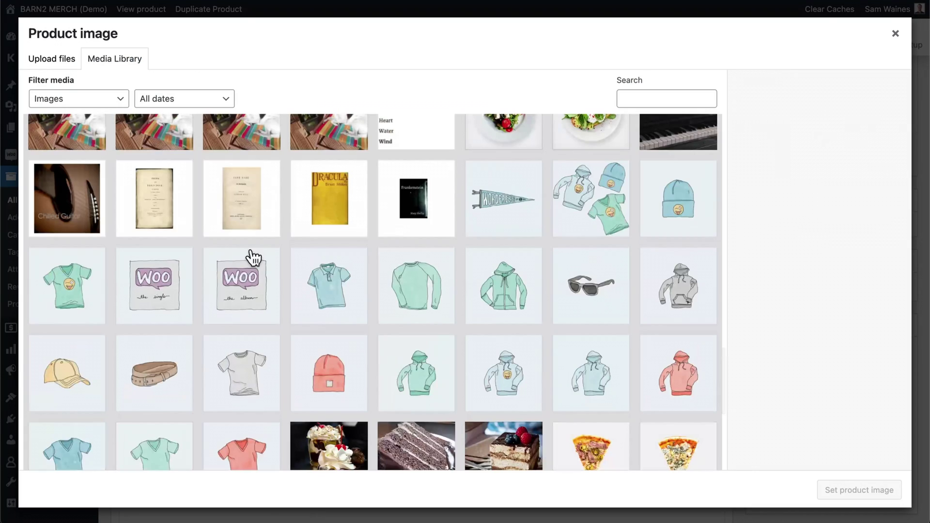
left_click(164, 212)
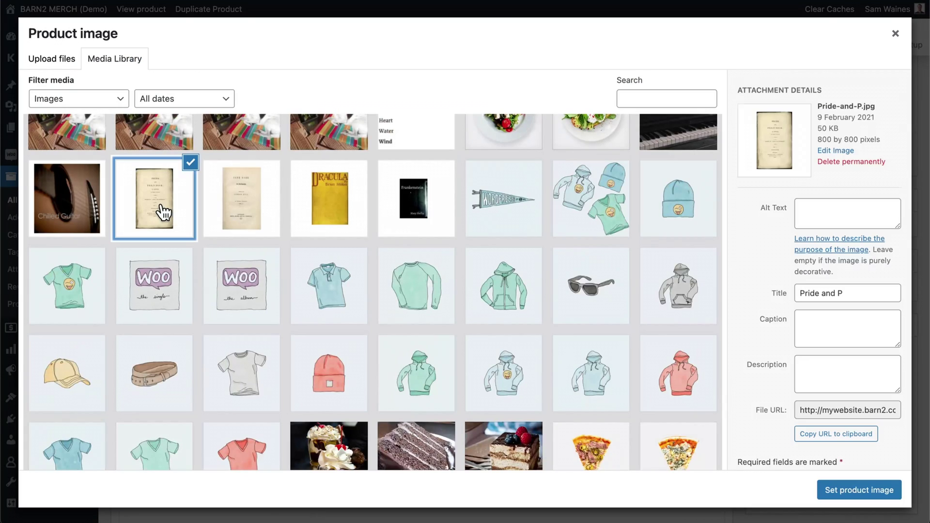
left_click(832, 490)
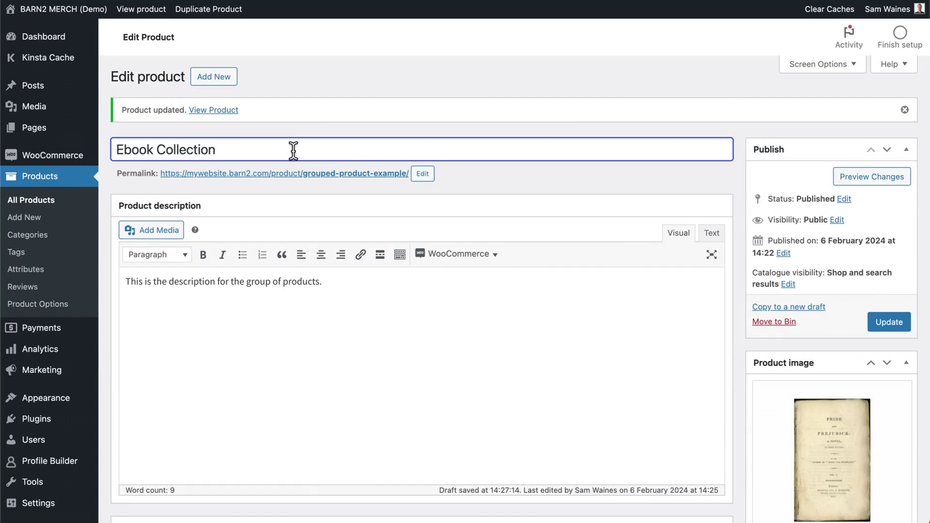
scroll(528, 252, "down", 10)
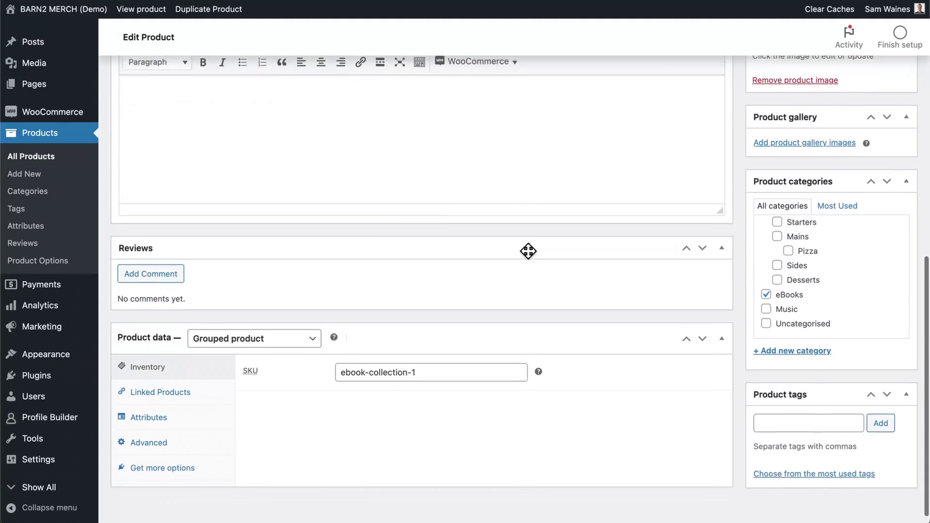
left_click(206, 376)
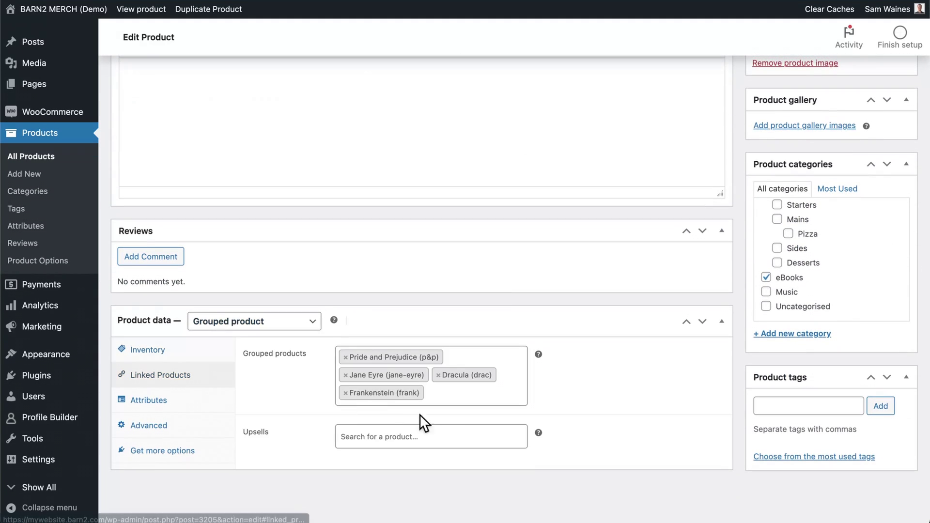
left_click(460, 389)
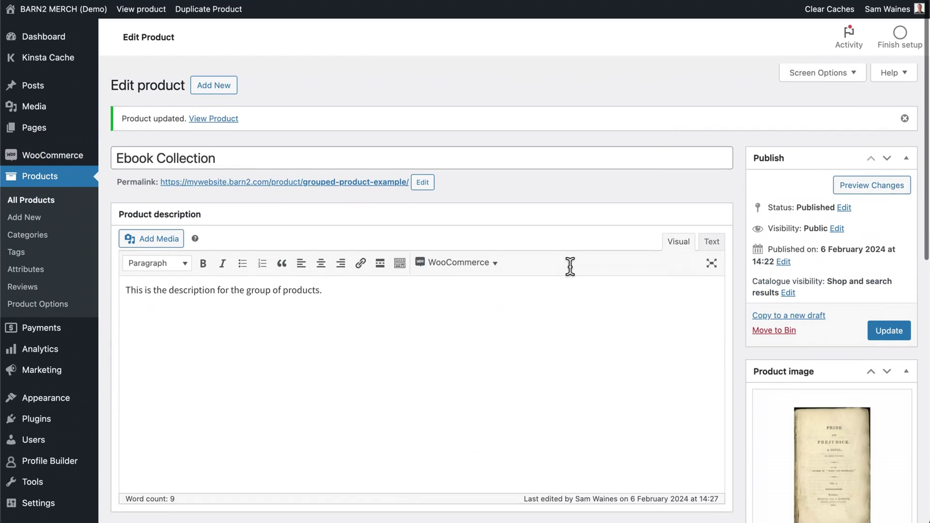
scroll(570, 266, "down", 1)
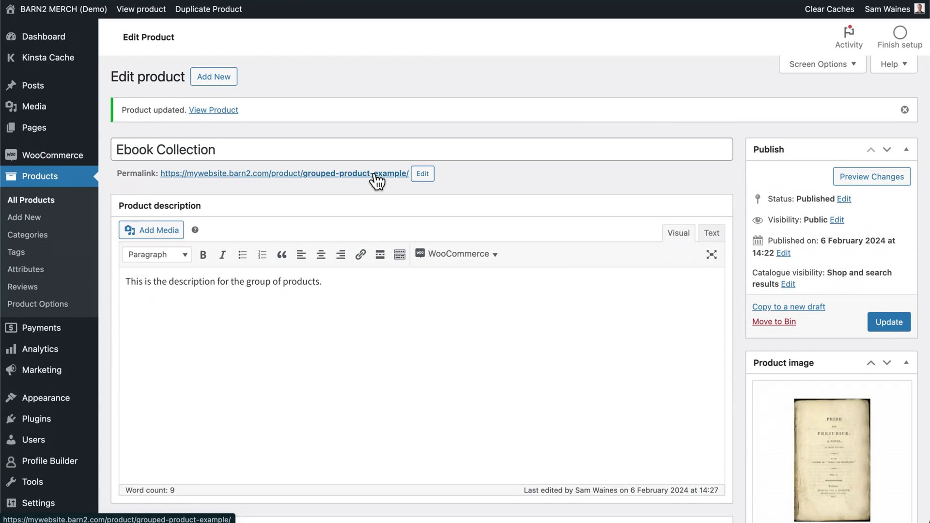
left_click(427, 177)
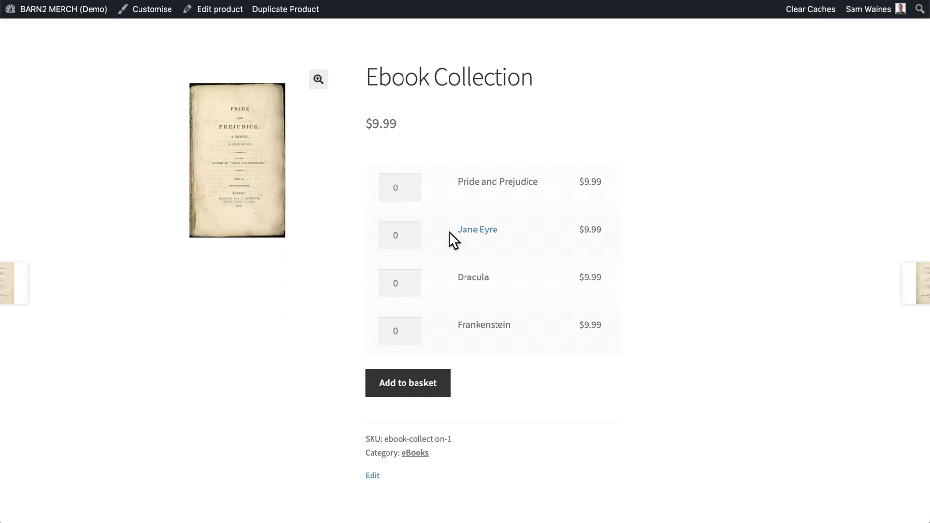
Set Pride and Prejudice's quantity to 1 on the updated Ebook Collection page.
left_click(410, 185)
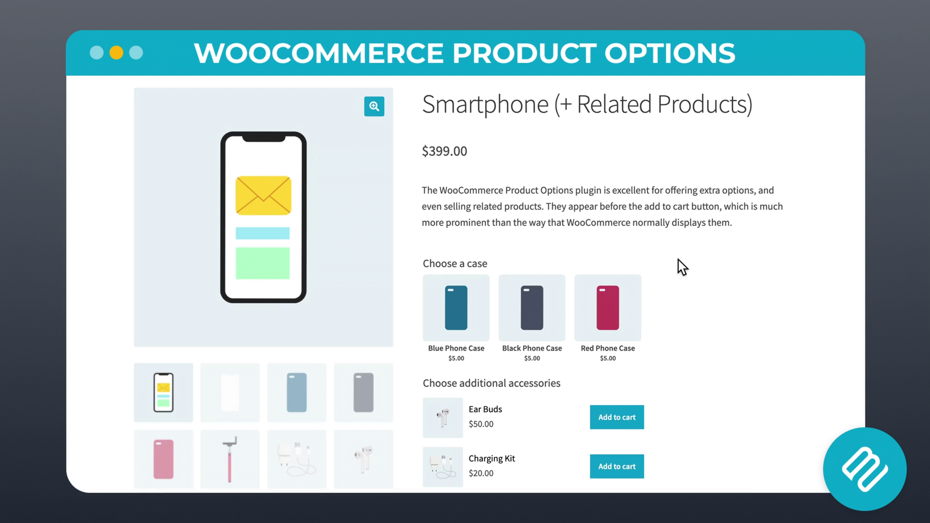
Scroll the Smartphone page to see the three phone case choices and accessories.
scroll(657, 293, "down", 3)
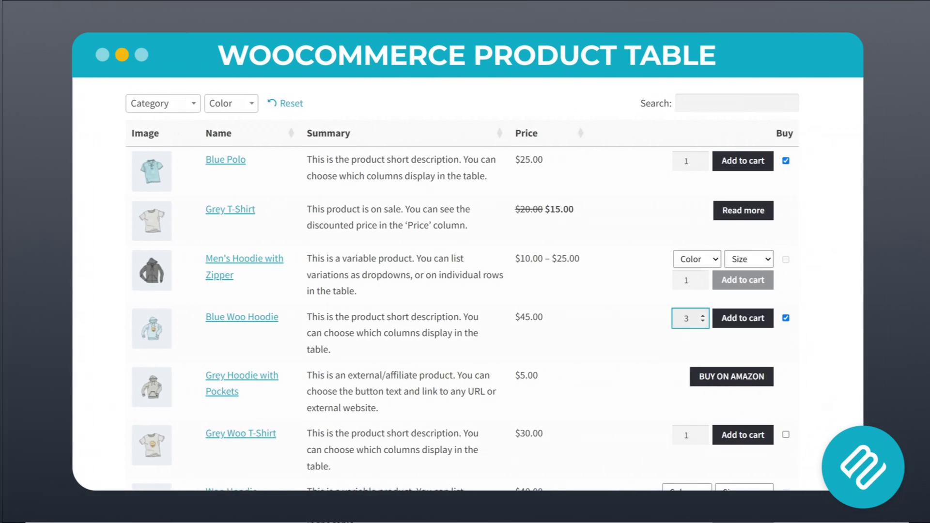
Set the Woo Hoodie row's colour to Black and size to Small in the product table.
scroll(465, 281, "down", 4)
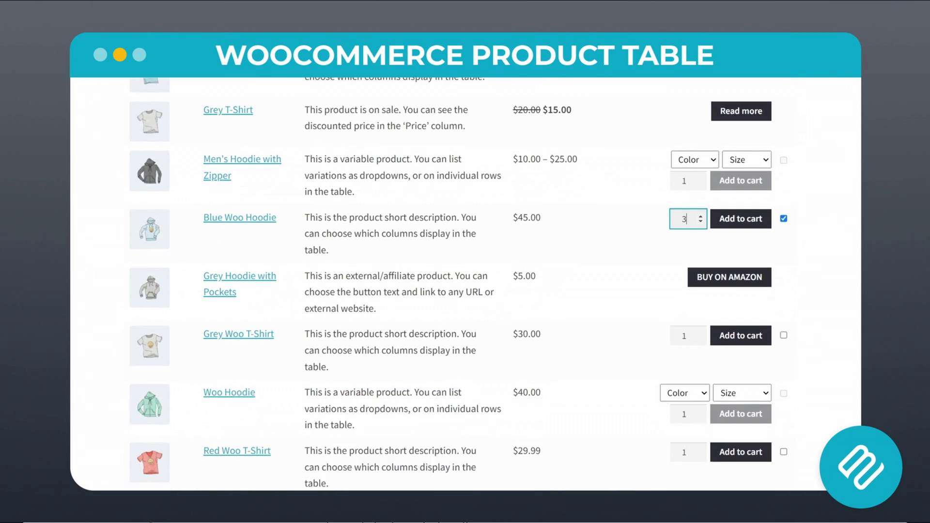
scroll(465, 281, "down", 2)
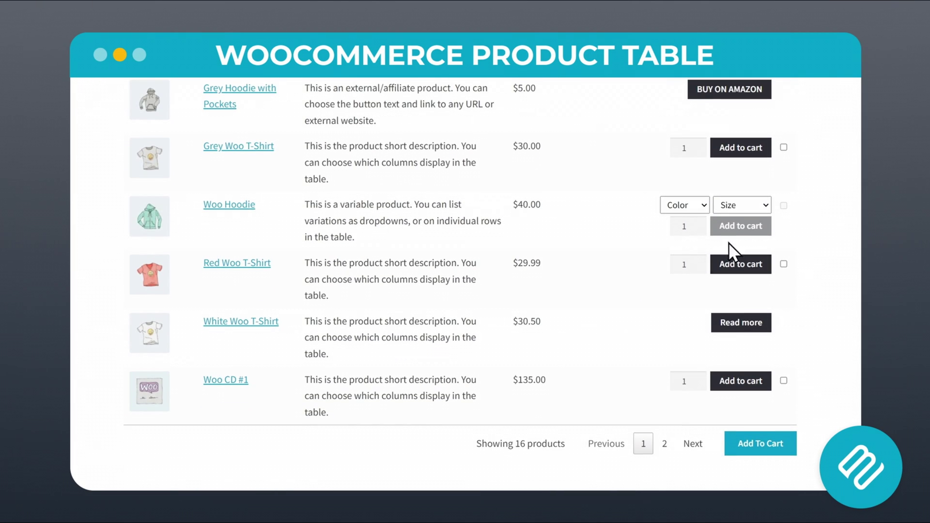
left_click(704, 206)
left_click(694, 231)
left_click(733, 208)
left_click(739, 229)
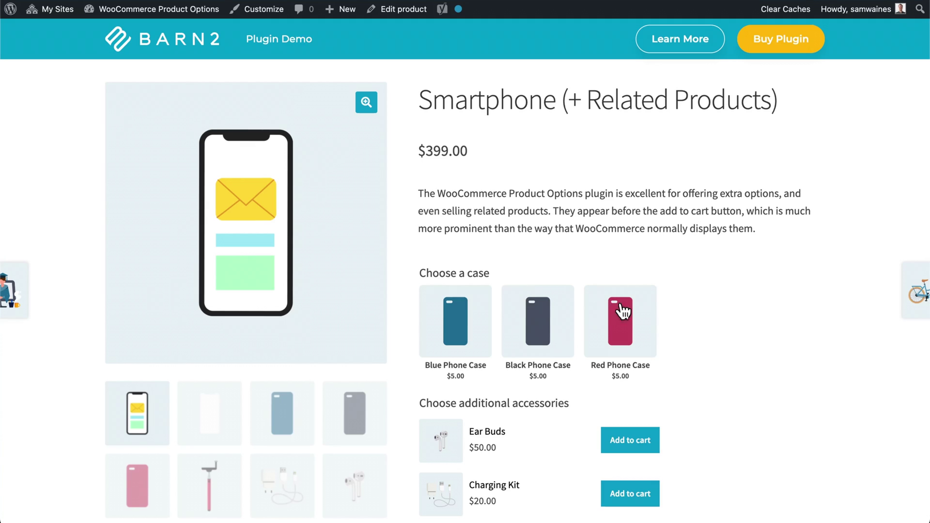
On the Smartphone product page, preview a phone case option, then select the Black Phone Case.
scroll(669, 297, "down", 3)
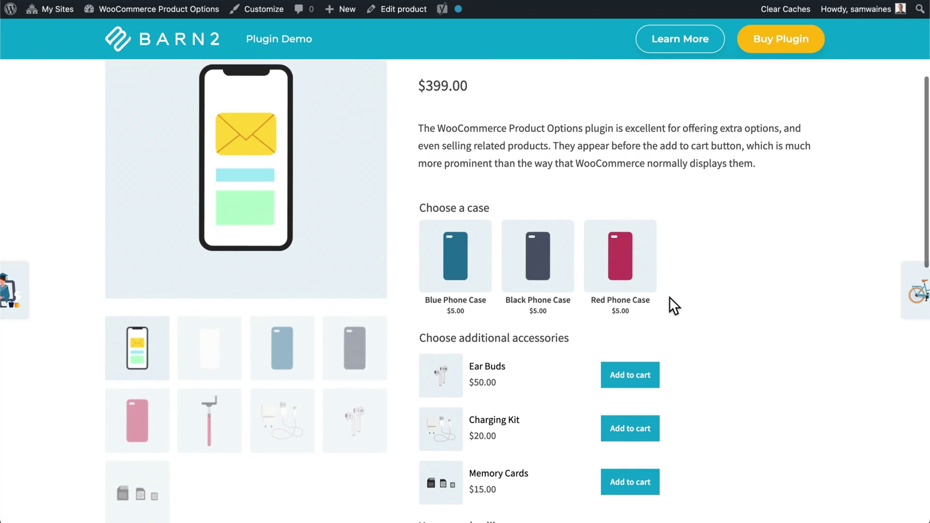
scroll(685, 278, "down", 1)
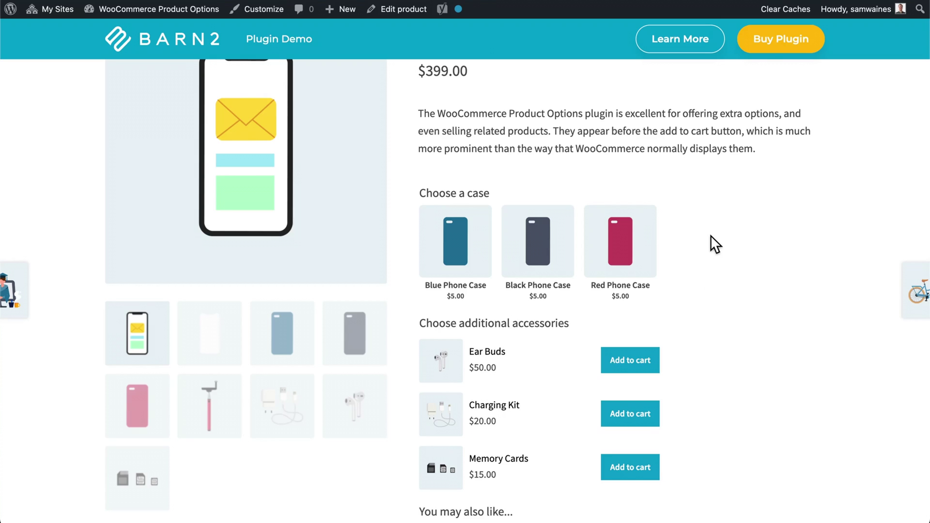
scroll(711, 235, "up", 4)
left_click(459, 303)
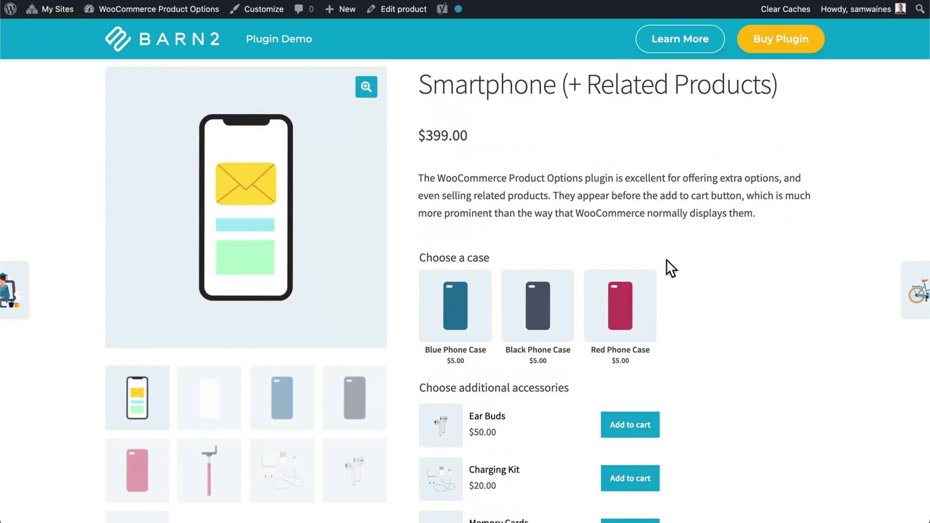
scroll(666, 260, "down", 3)
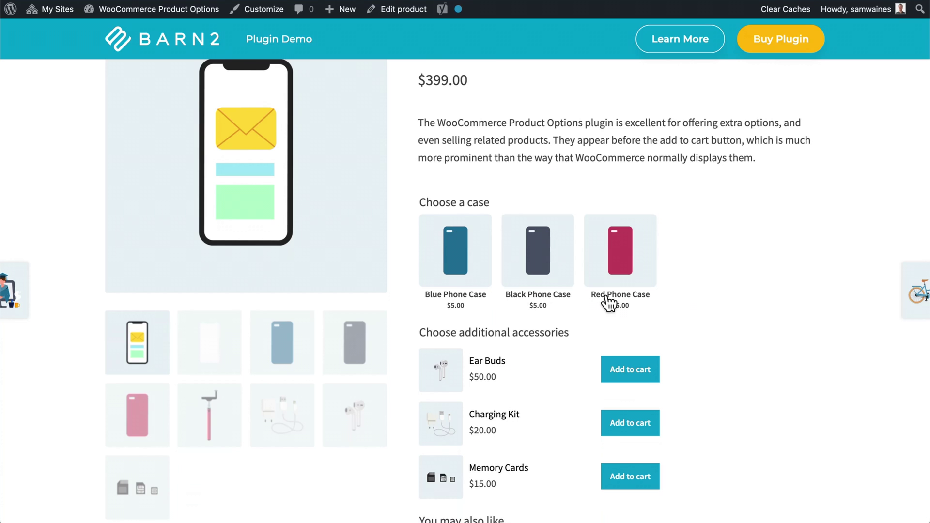
scroll(690, 280, "down", 5)
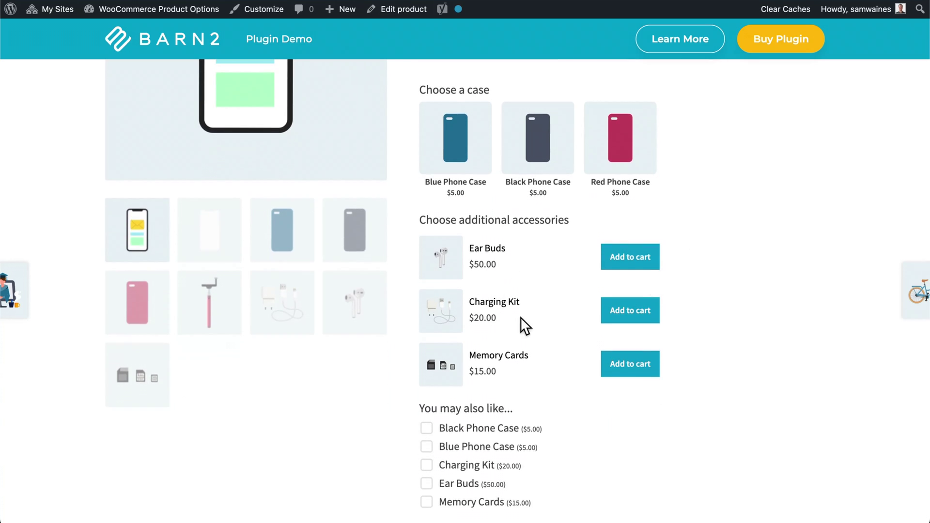
scroll(556, 358, "down", 4)
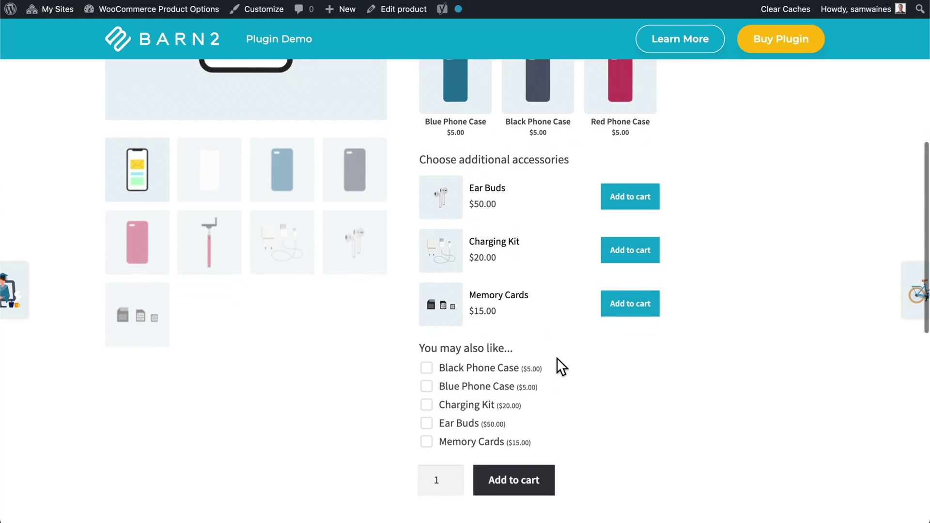
scroll(548, 278, "up", 5)
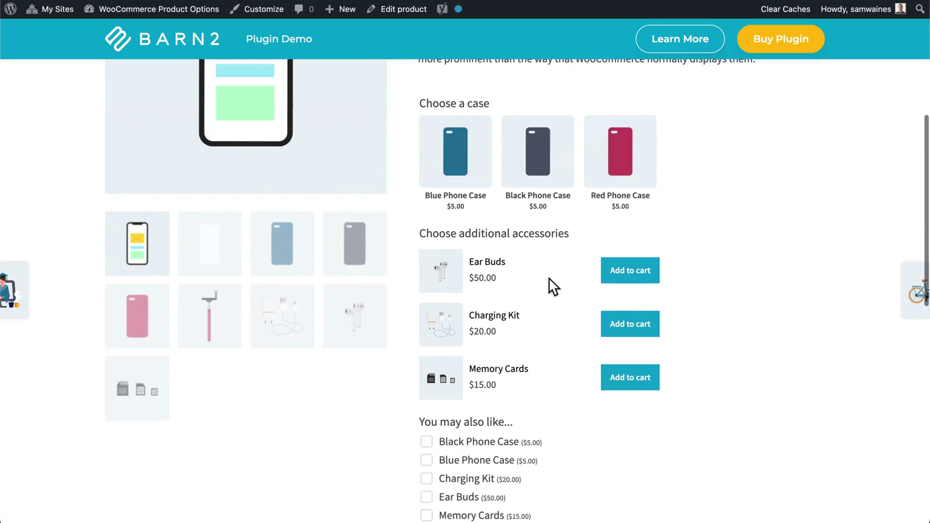
left_click(546, 169)
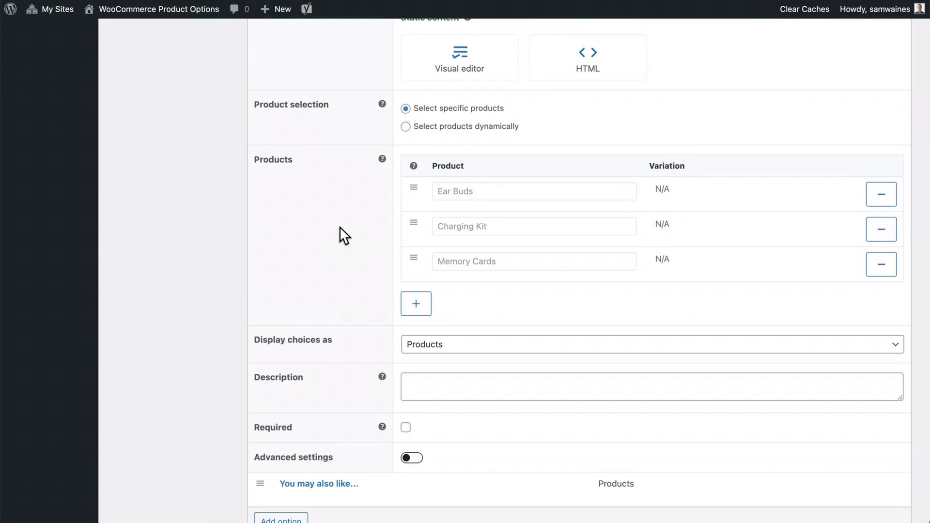
Add a new product row and fill it with Blue Phone Case, searching 'blue'.
left_click(415, 306)
left_click(441, 297)
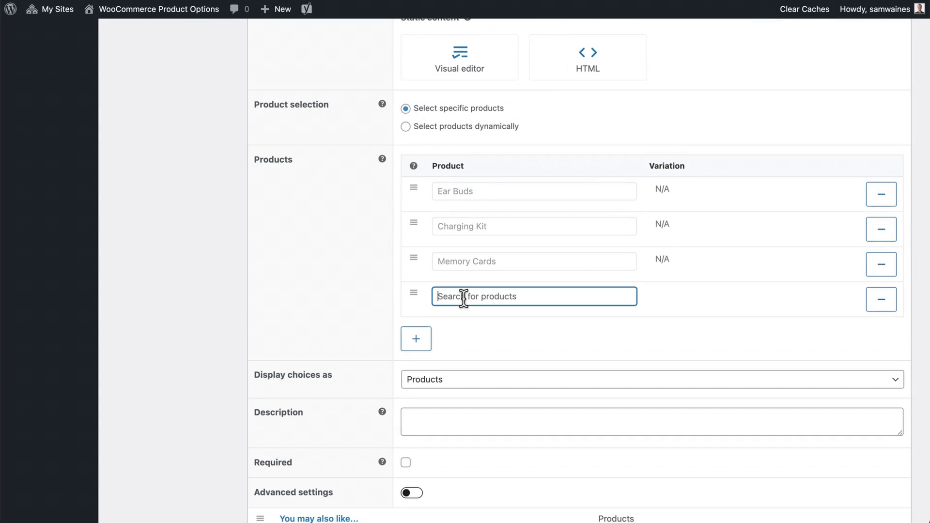
type("blue")
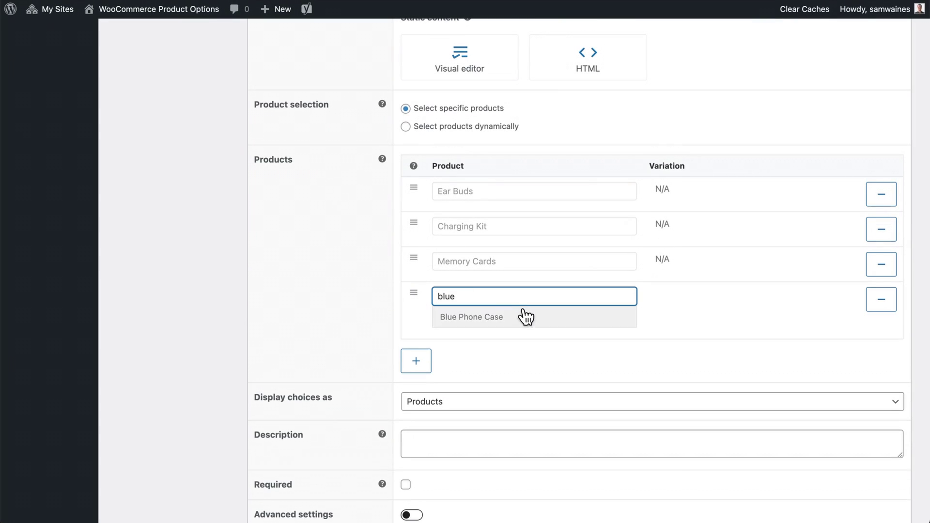
left_click(520, 317)
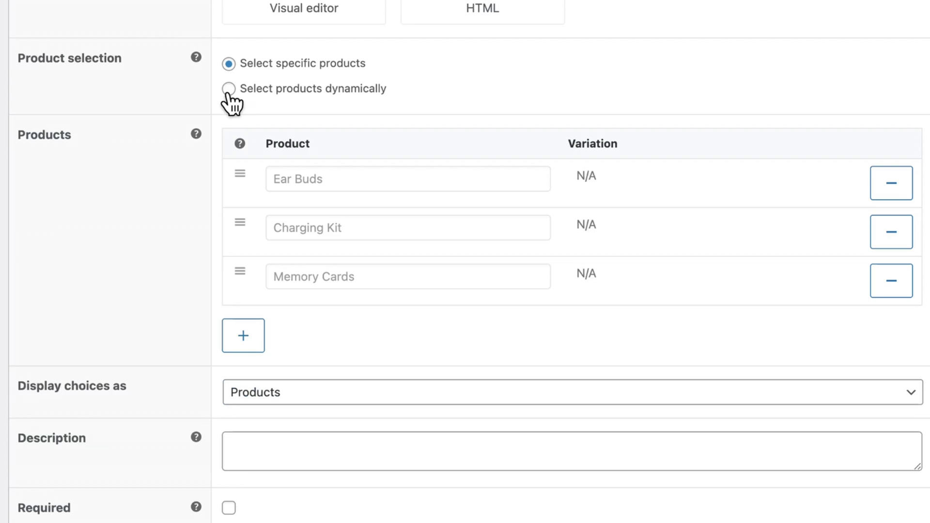
Switch the option to dynamic product selection from the Smartphone Accessories category.
left_click(230, 92)
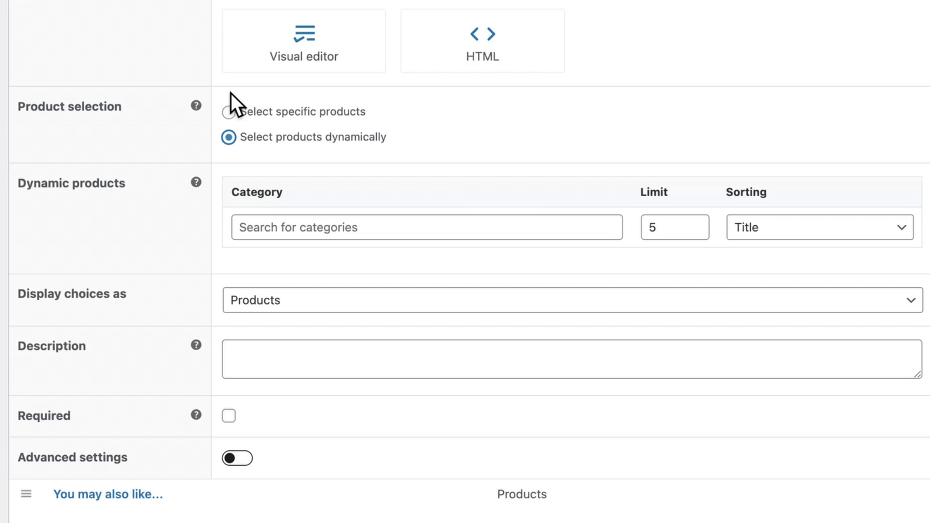
left_click(581, 228)
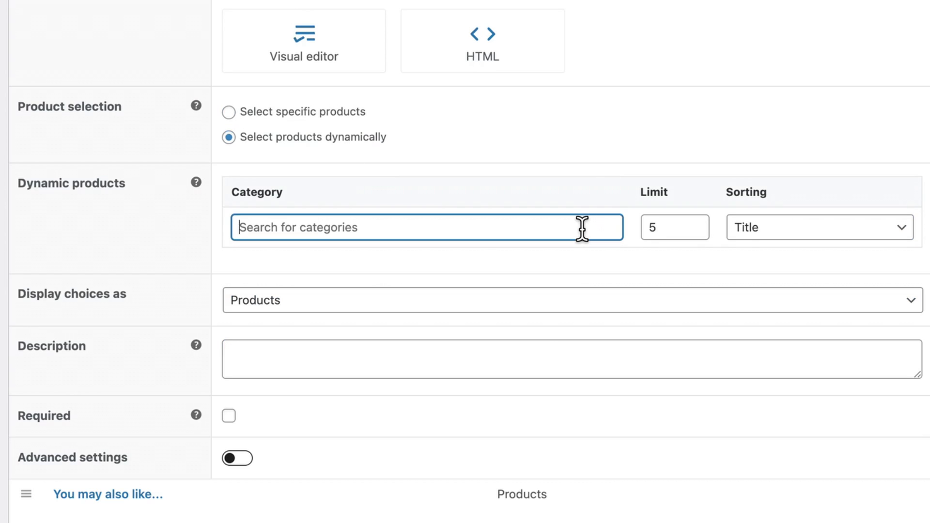
type("sm")
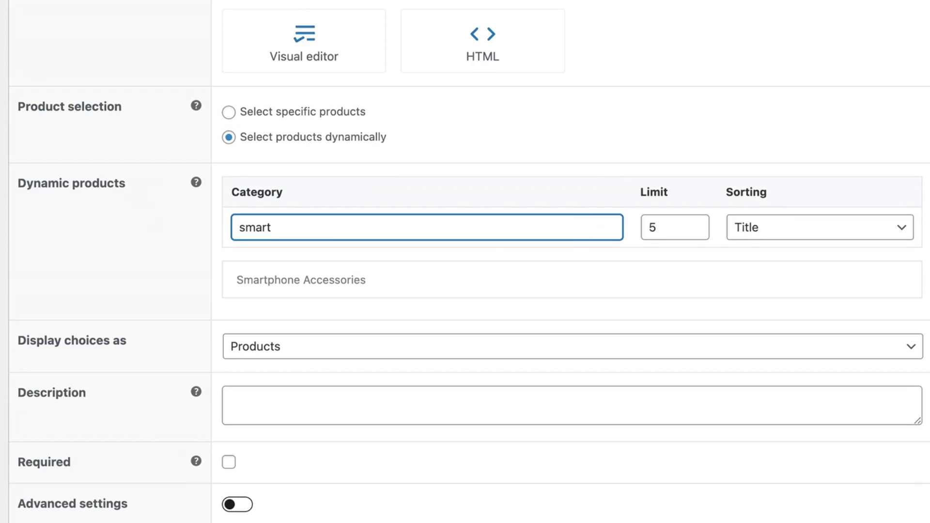
type("art")
left_click(353, 283)
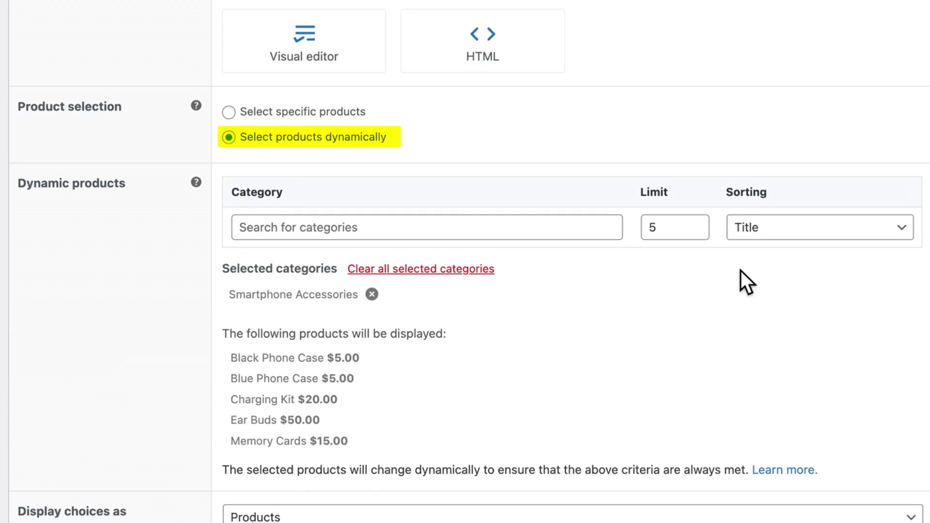
Set the product limit to 3 and sort by Price (highest).
left_click(695, 233)
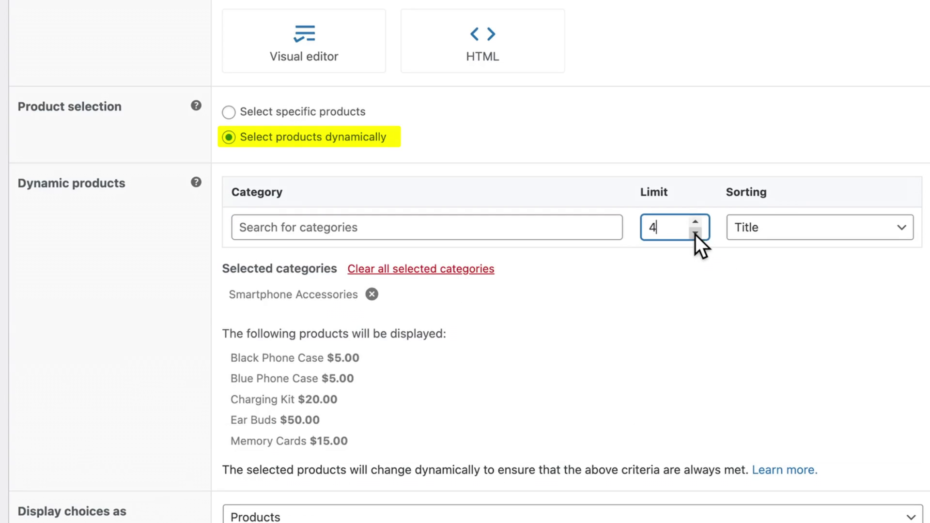
left_click(696, 233)
left_click(794, 242)
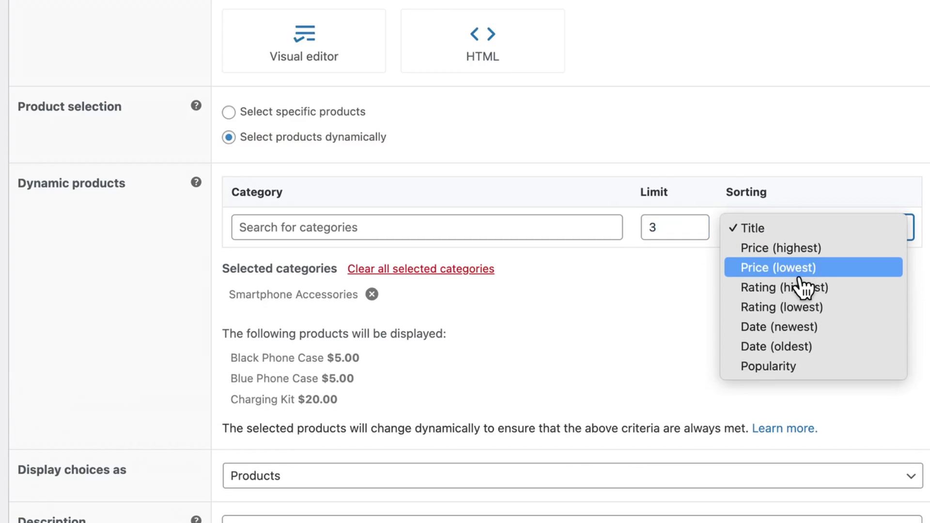
left_click(839, 367)
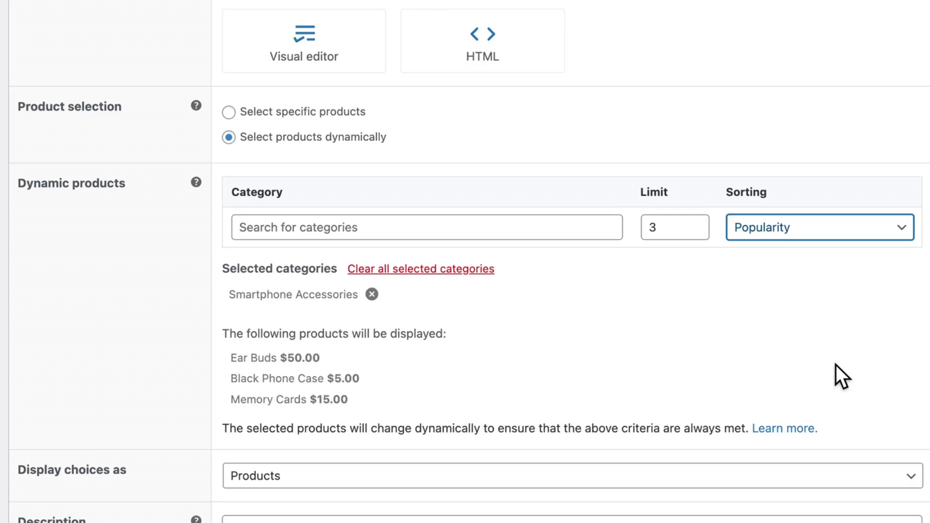
left_click(845, 235)
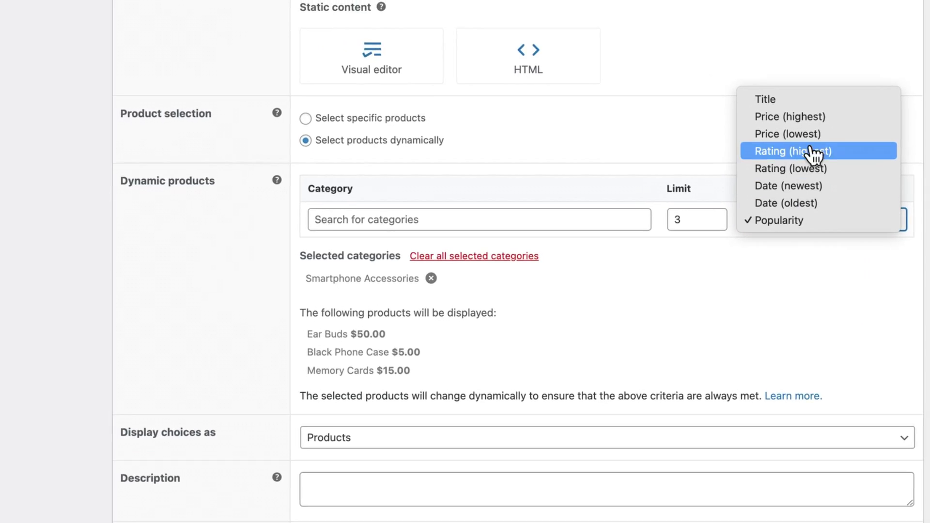
left_click(809, 116)
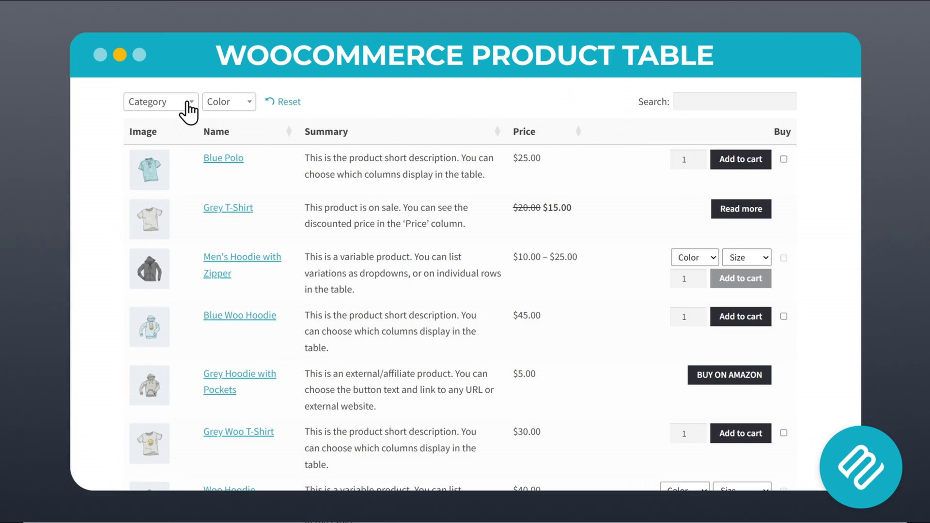
Filter the product table by category, first to Hoodies, then to T-shirts.
left_click(186, 102)
left_click(161, 166)
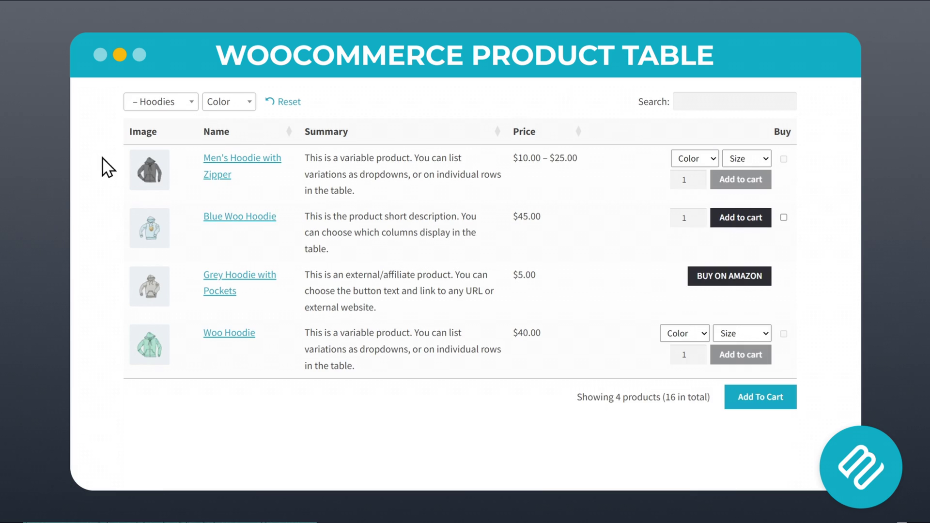
left_click(178, 111)
left_click(171, 184)
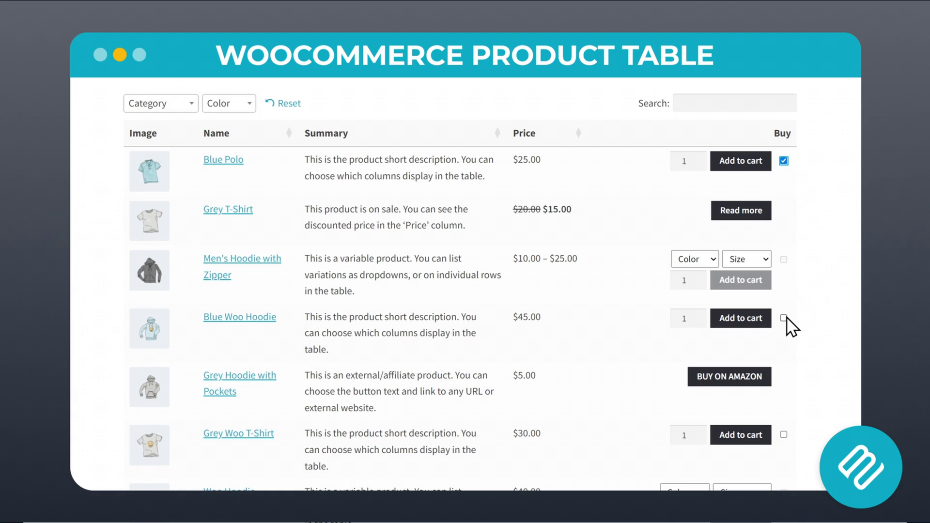
Set Blue Woo Hoodie quantity to 3, pick Black/Small for Woo Hoodie, and add all to cart.
left_click(700, 315)
scroll(464, 290, "down", 3)
scroll(460, 290, "down", 3)
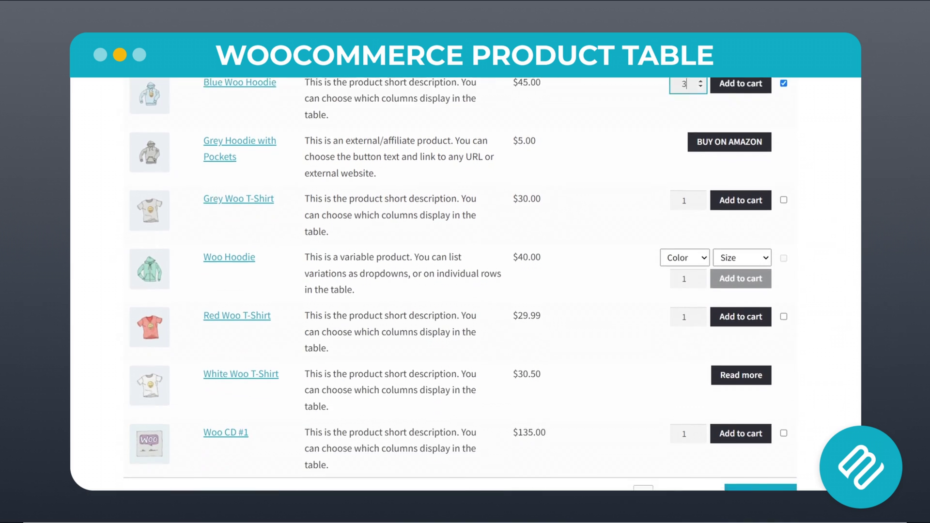
left_click(703, 206)
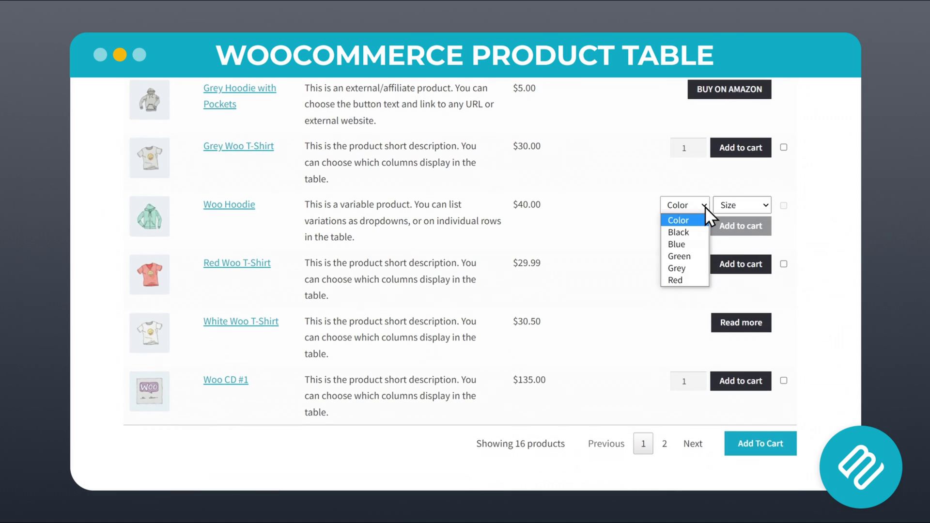
left_click(695, 228)
left_click(735, 206)
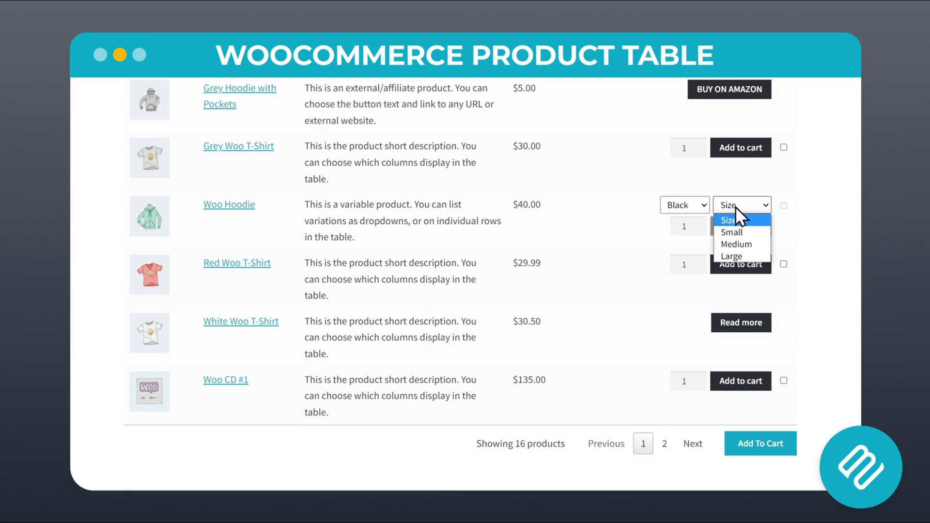
left_click(739, 229)
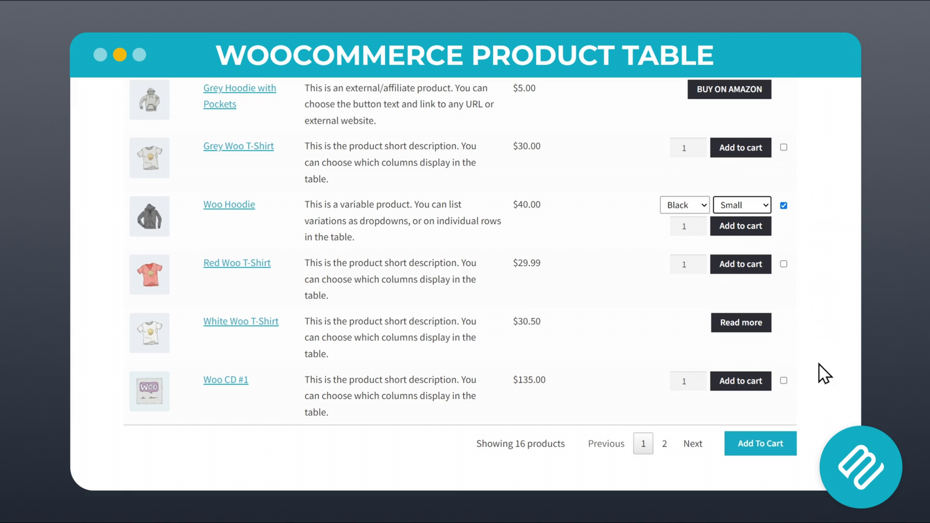
left_click(758, 453)
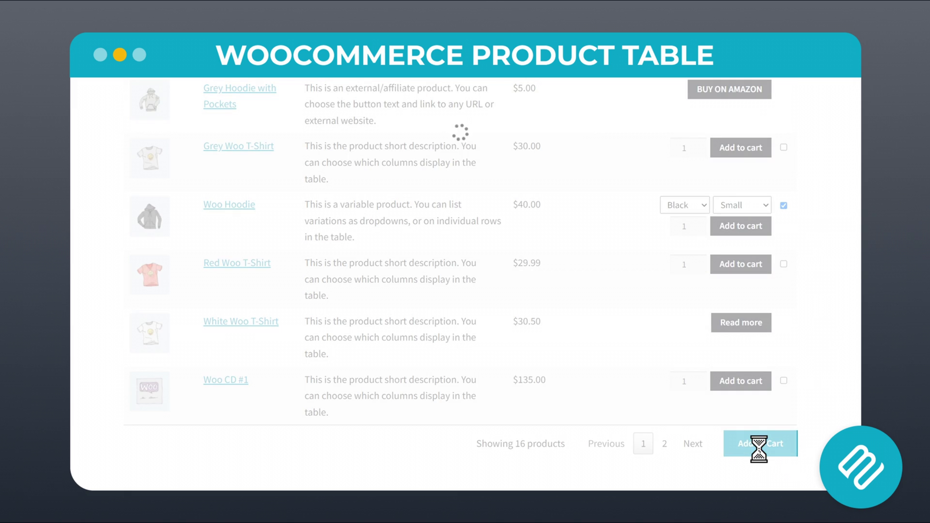